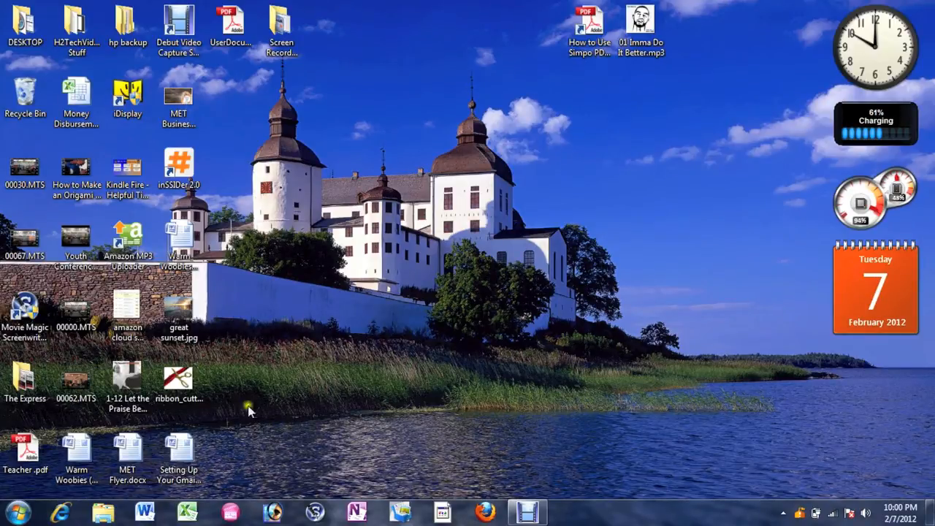
Launch Internet Explorer from the taskbar
click(64, 513)
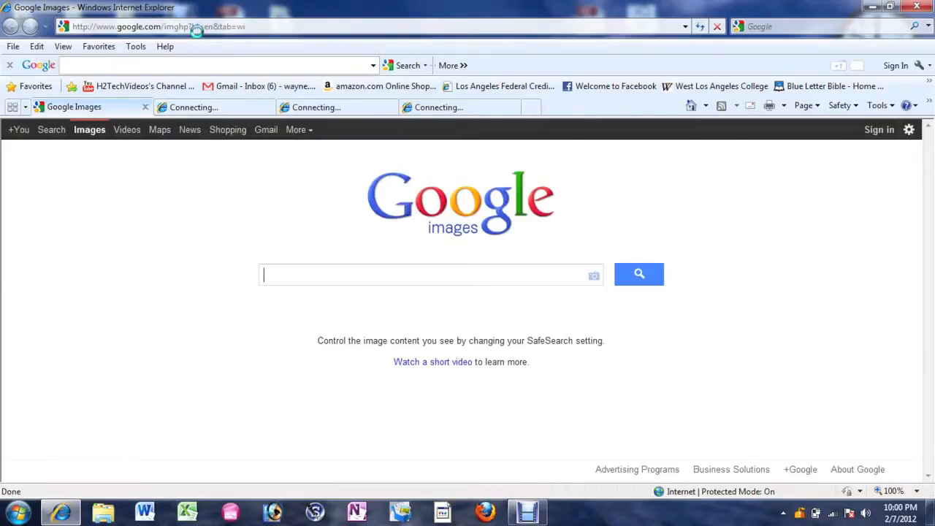
click(195, 27)
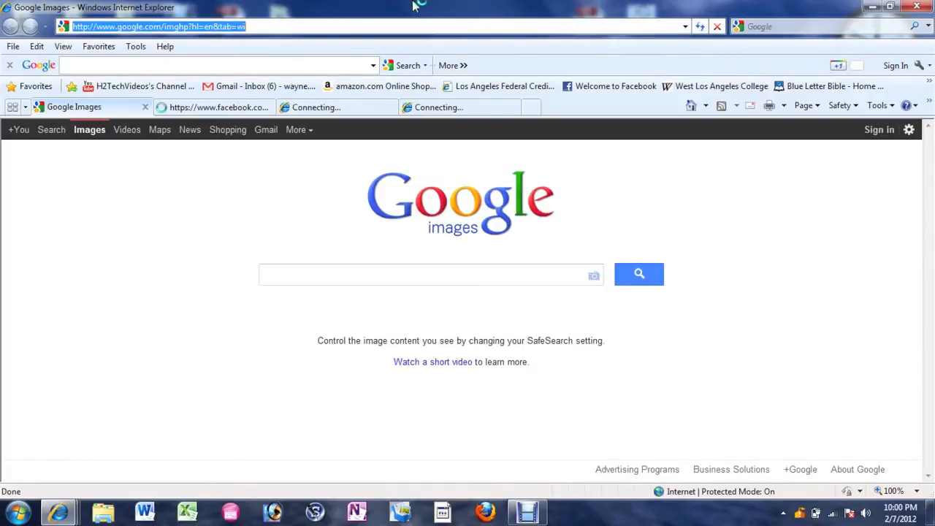
text(www.real.com)
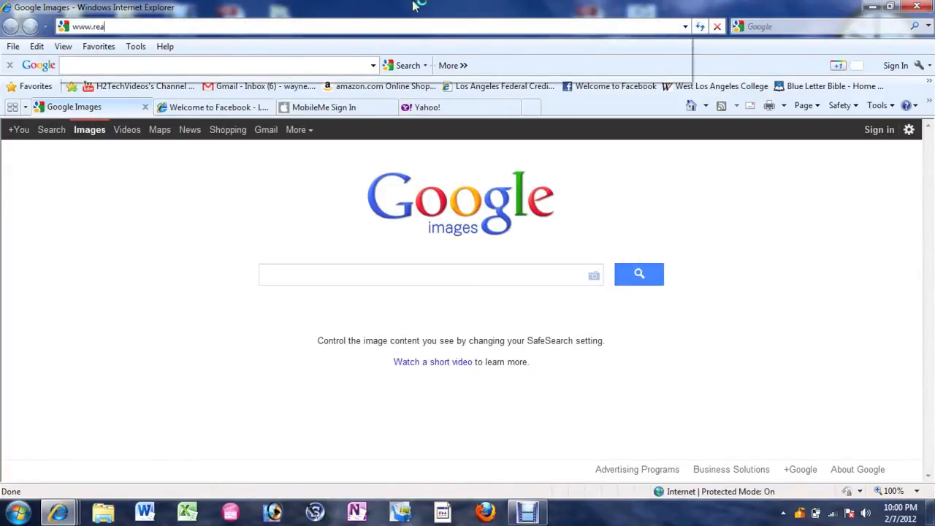
key(Return)
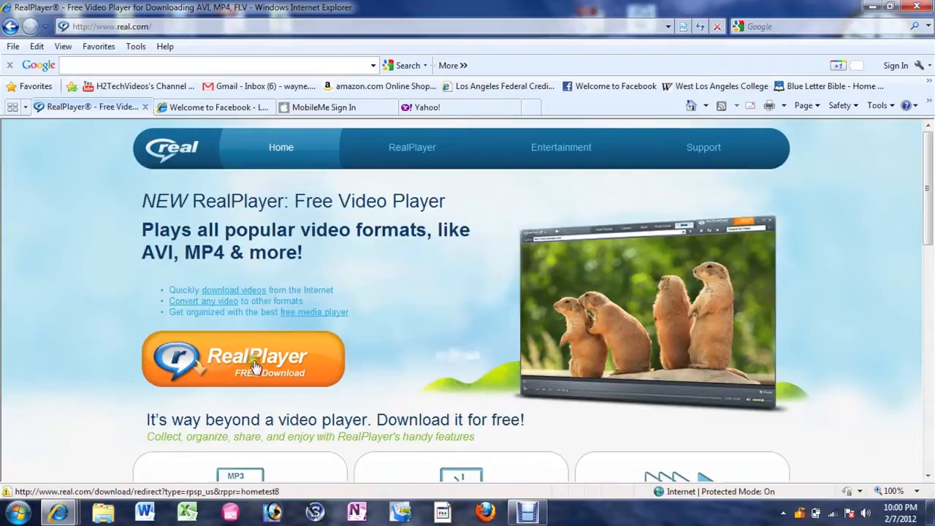
Download the free RealPlayer installer, run RealPlayer.exe, and minimize the browser
click(251, 360)
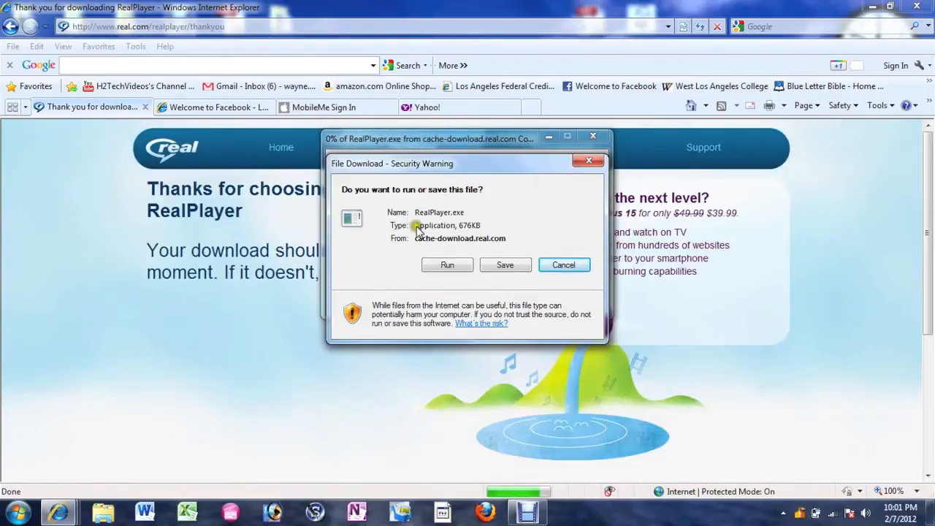
click(458, 264)
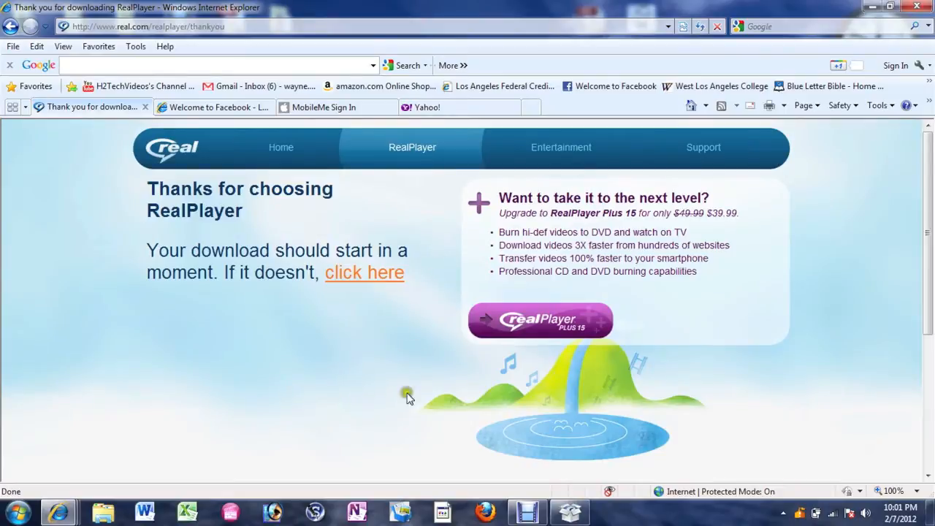
click(877, 9)
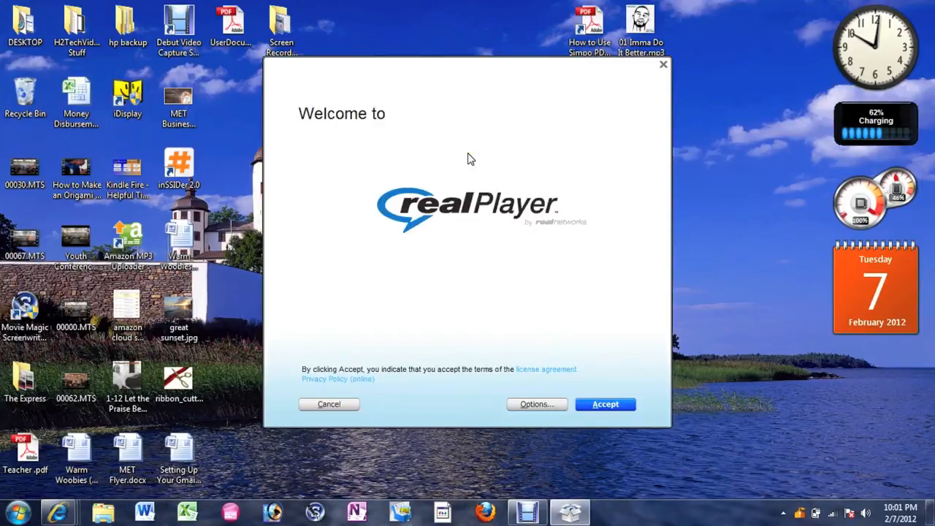
Accept the license, agree to the Weather Channel Desktop offer, and let the installer close browsers
click(609, 408)
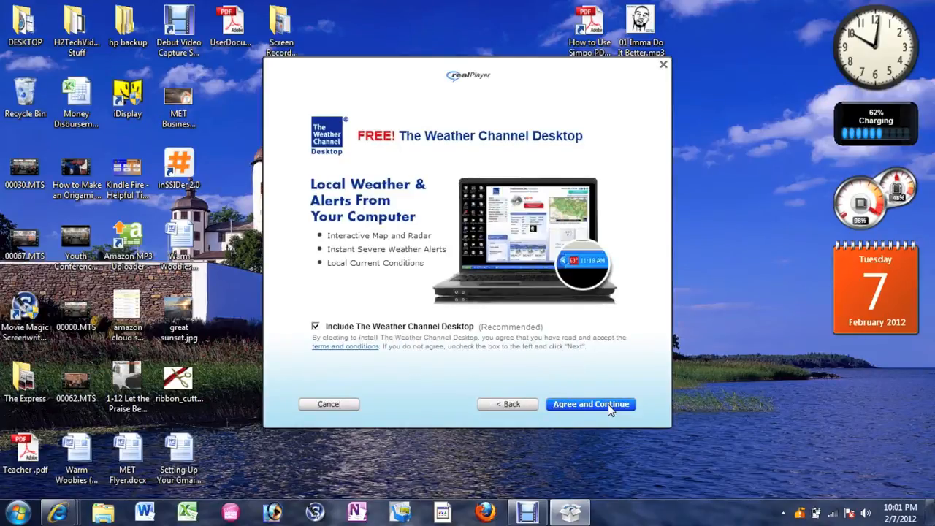
click(609, 408)
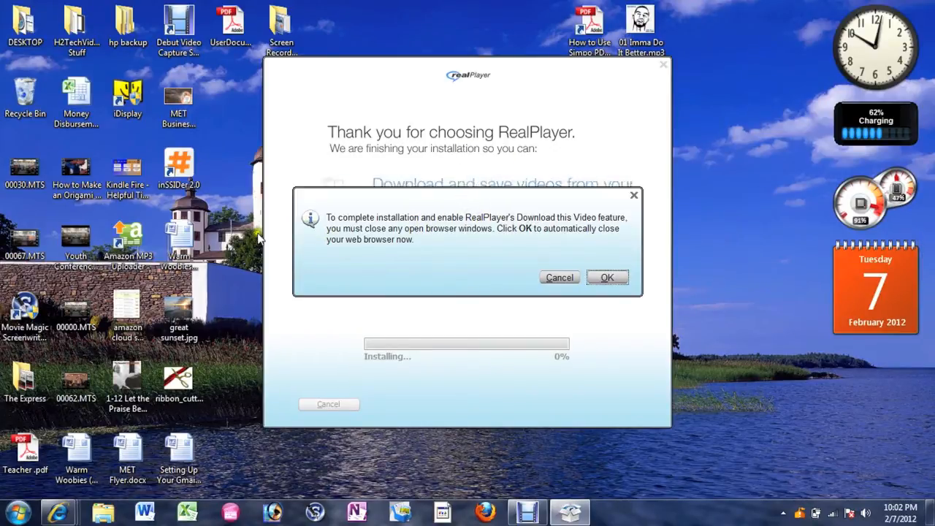
click(607, 277)
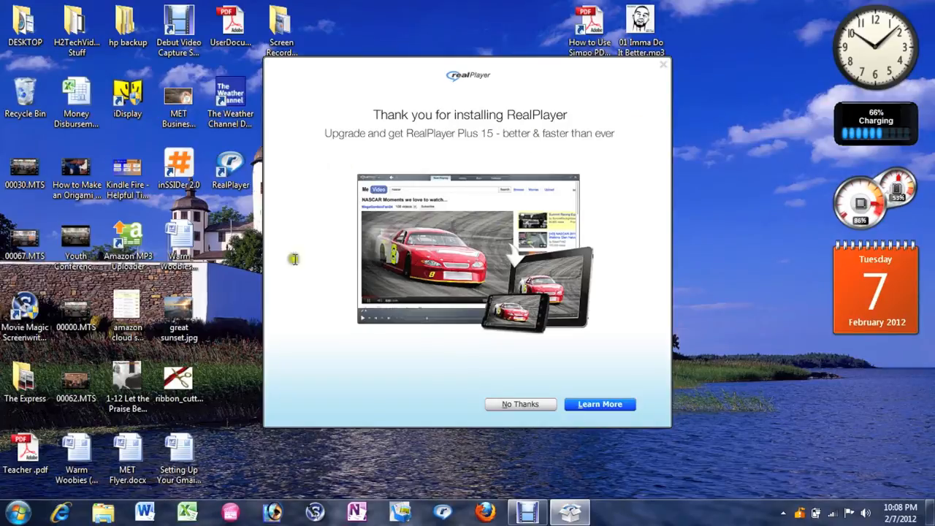
Decline the RealPlayer Plus upgrade offer and dismiss the Start menu
click(517, 404)
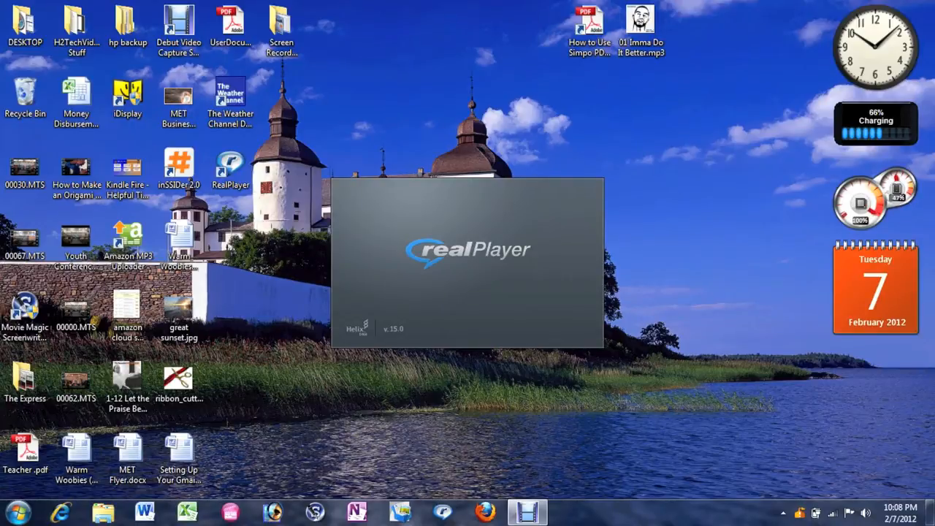
click(17, 513)
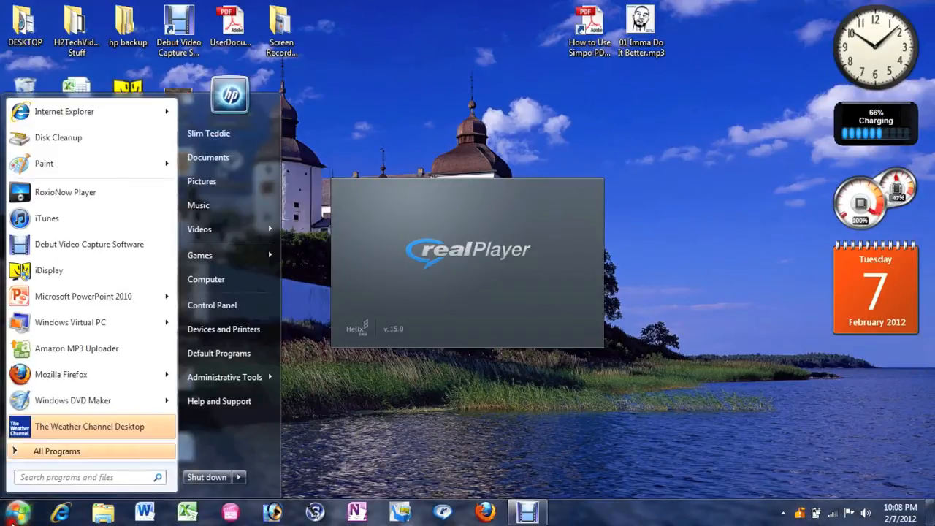
click(709, 382)
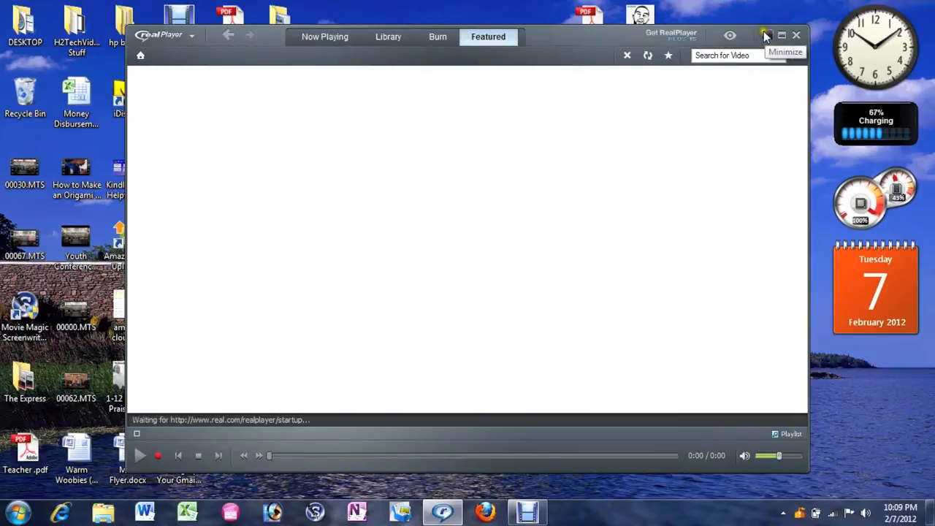
Minimize the RealPlayer window and reopen Internet Explorer
click(766, 36)
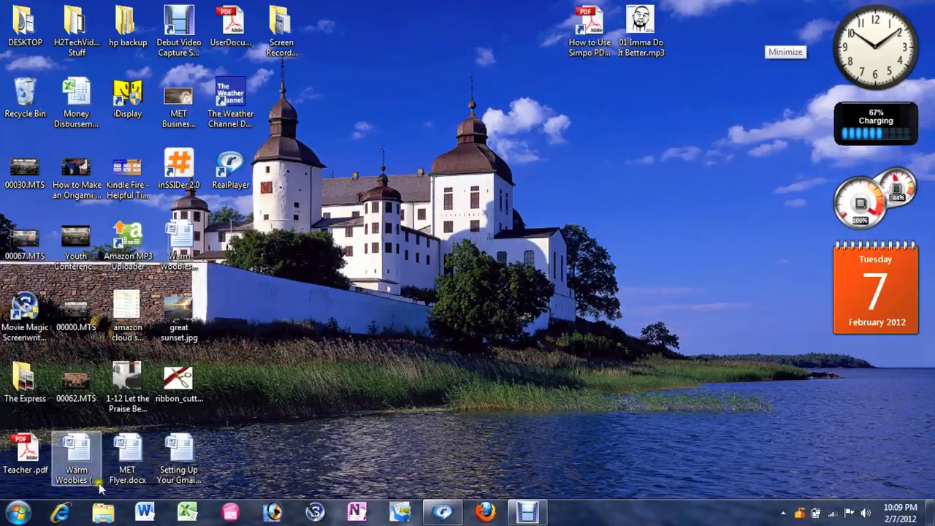
click(64, 516)
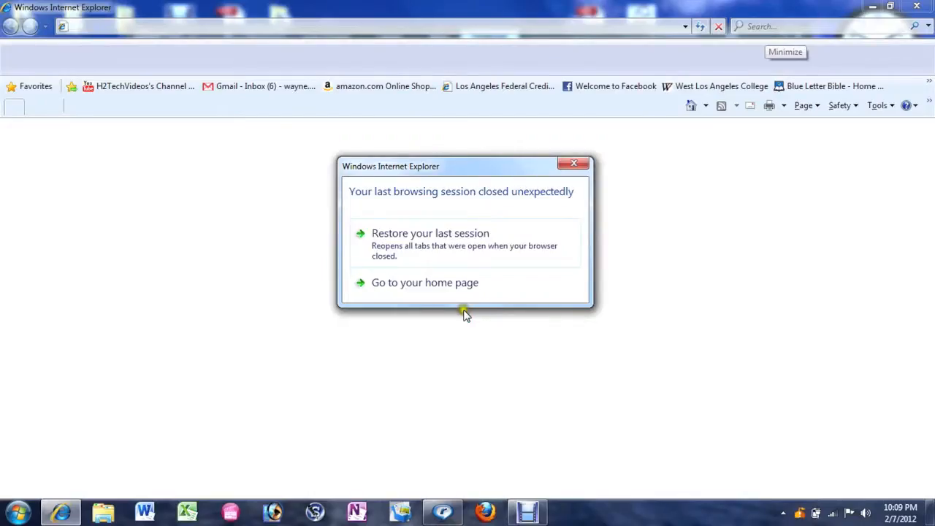
click(465, 310)
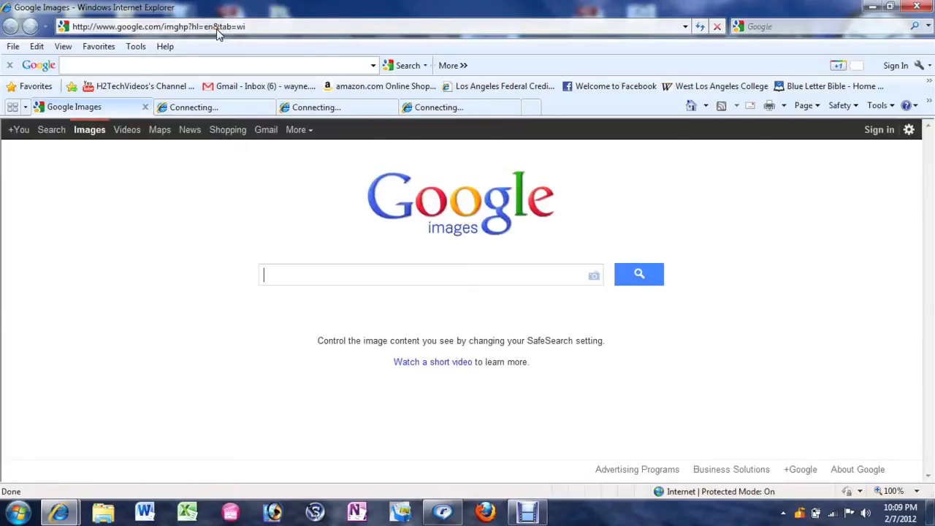
click(252, 27)
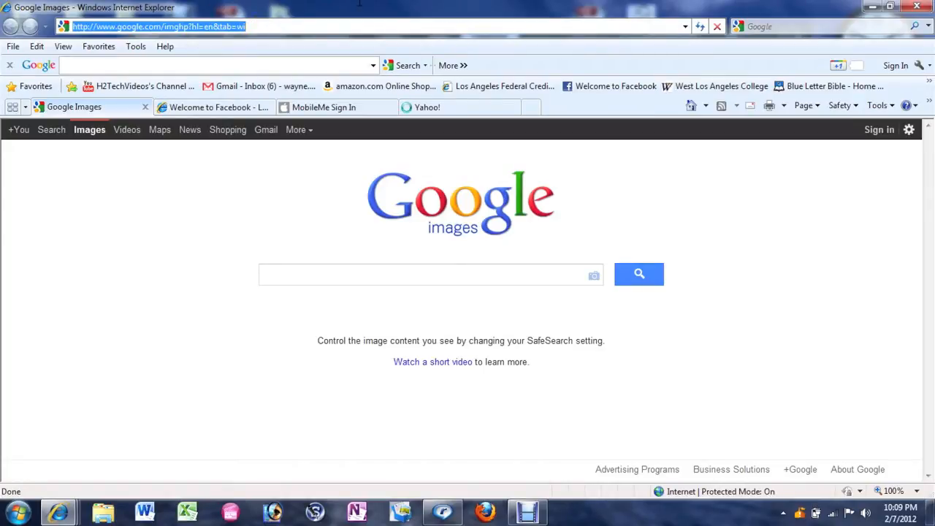
text(www.youtube.com)
Search YouTube for 'recess economics of recess' and open the Recess - Economics Of Recess video
key(Return)
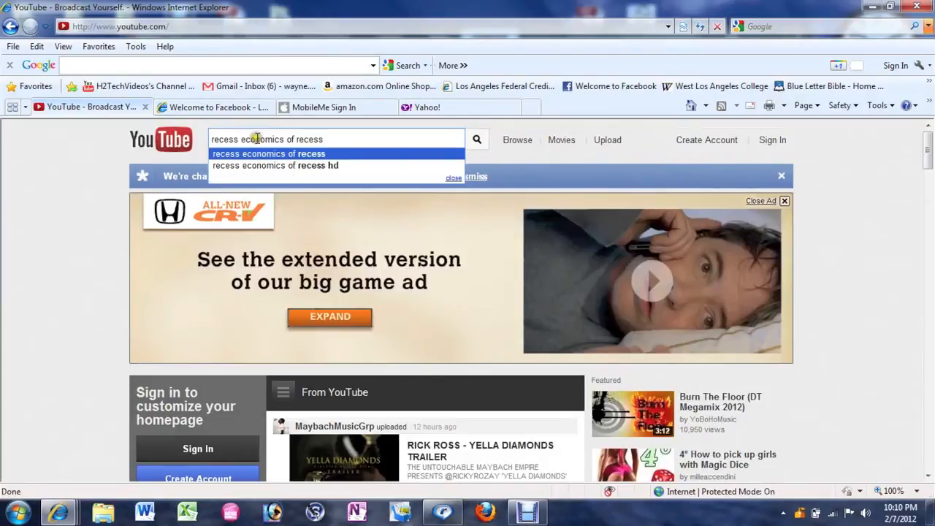
key(Return)
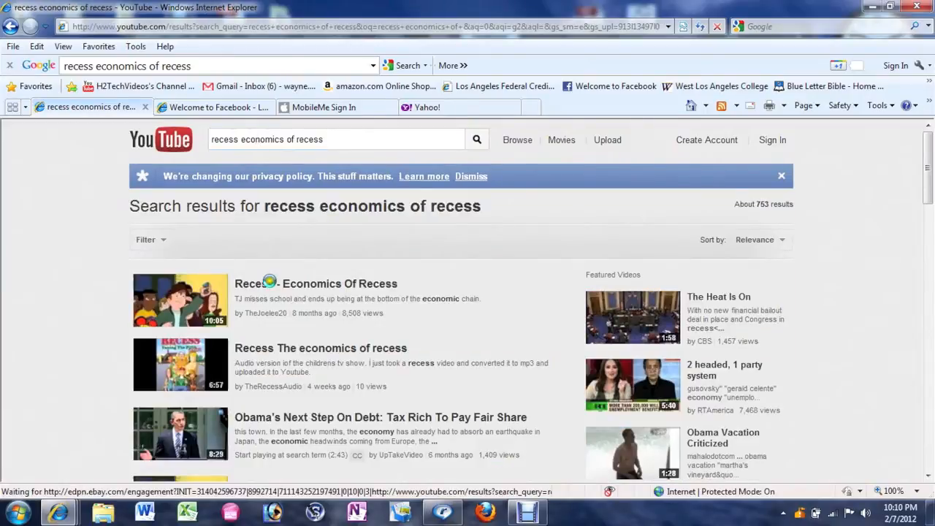
click(269, 283)
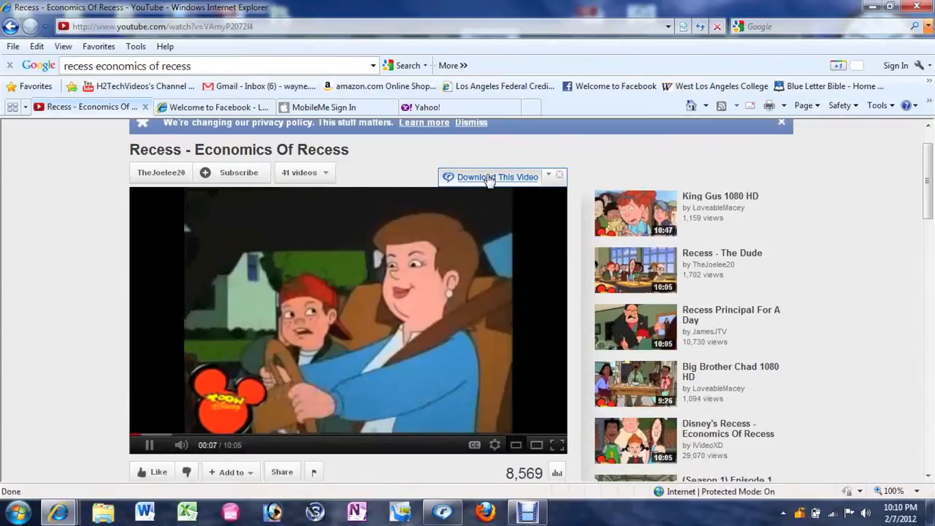
Download the Recess video with RealPlayer Downloader, pause playback, and send it to the converter
click(489, 177)
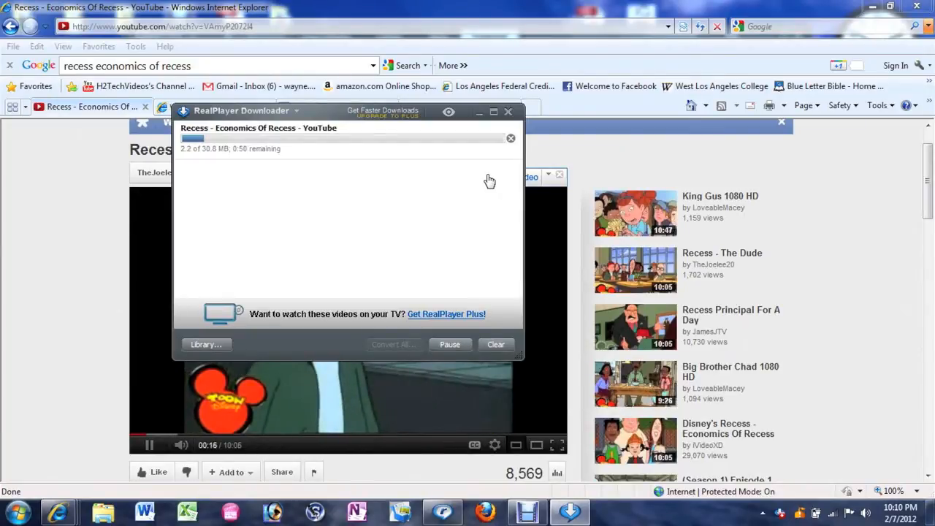
click(159, 445)
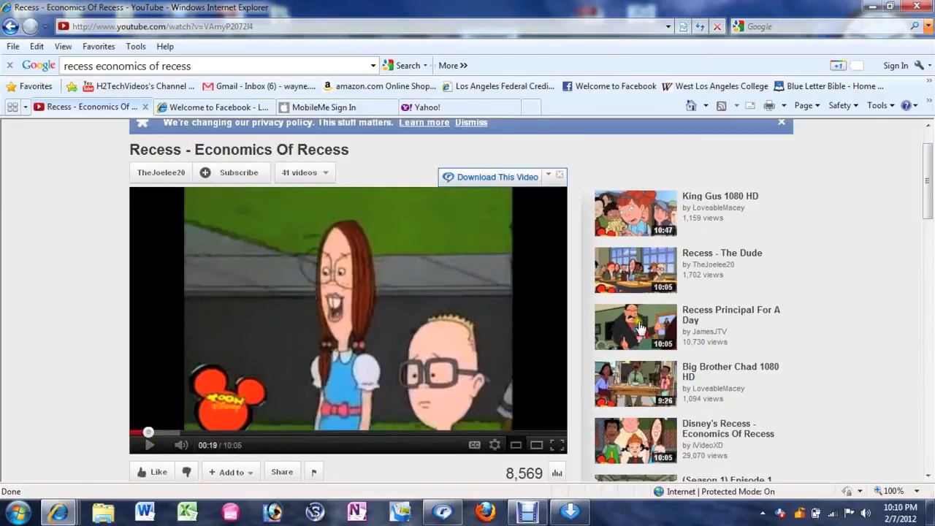
mouse_move(569, 511)
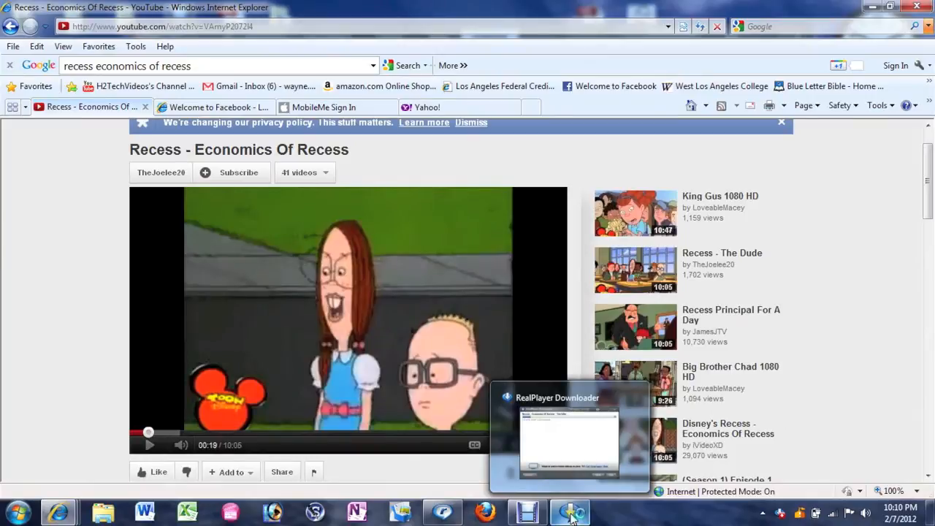
click(574, 513)
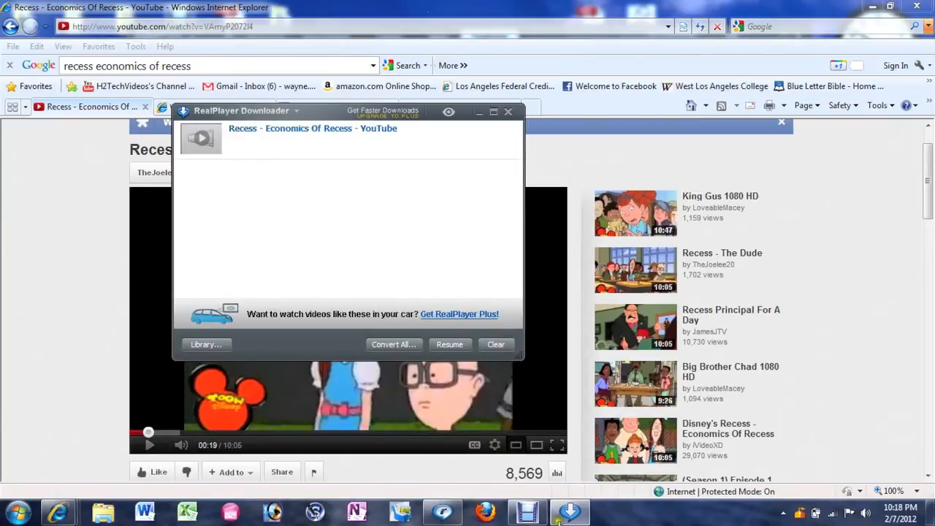
mouse_move(292, 139)
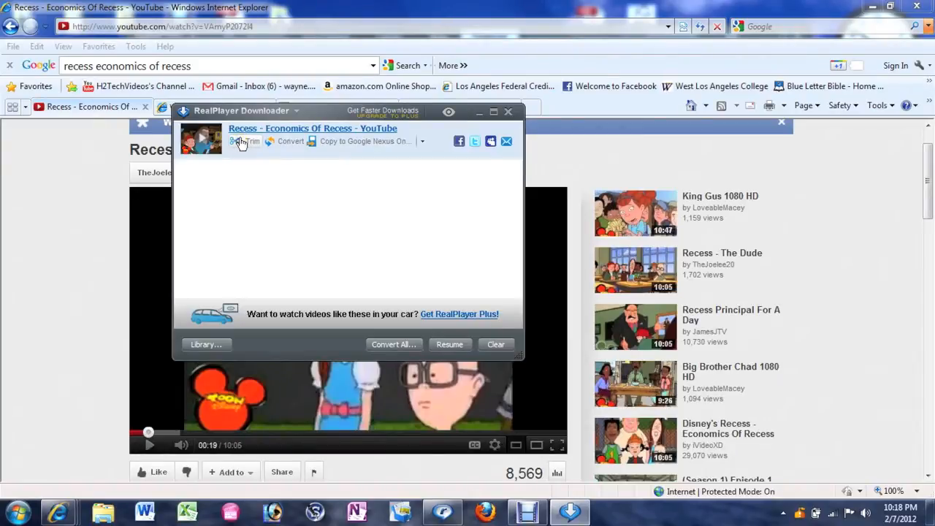
click(285, 143)
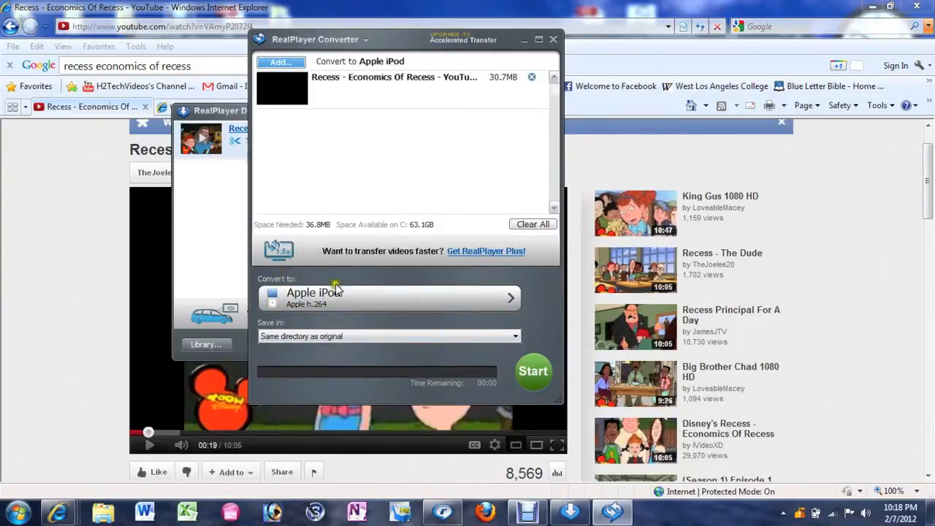
Choose Apple iPad as the output device and start converting the Recess video
click(481, 298)
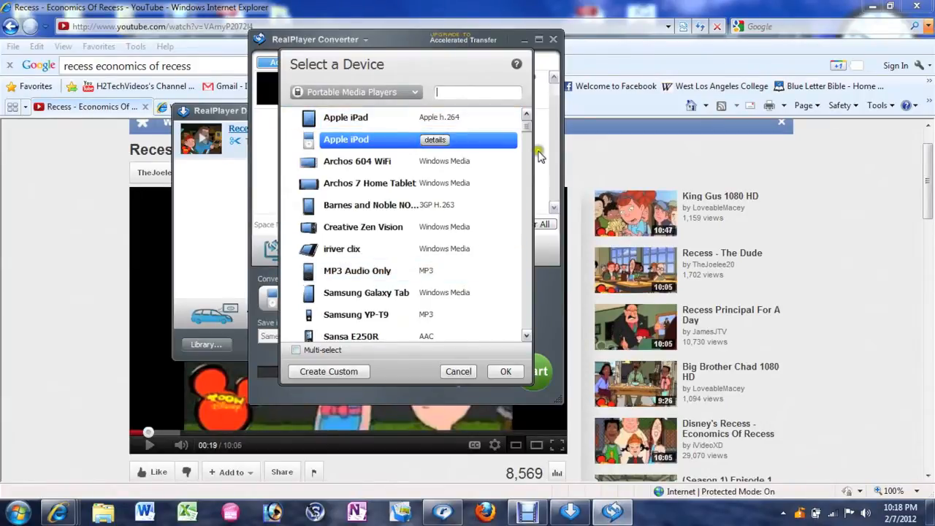
mouse_move(526, 122)
mouse_down()
mouse_move(518, 201)
mouse_move(537, 343)
mouse_up()
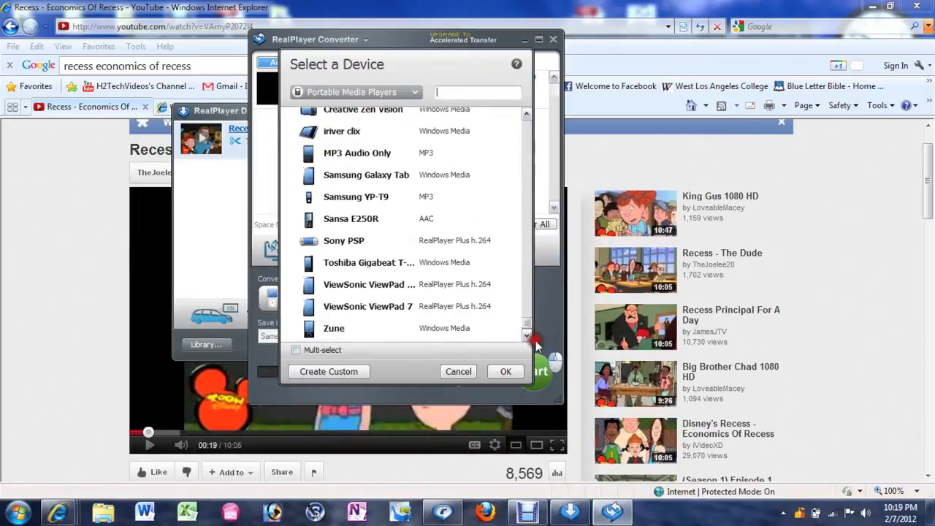
drag(537, 344, 511, 91)
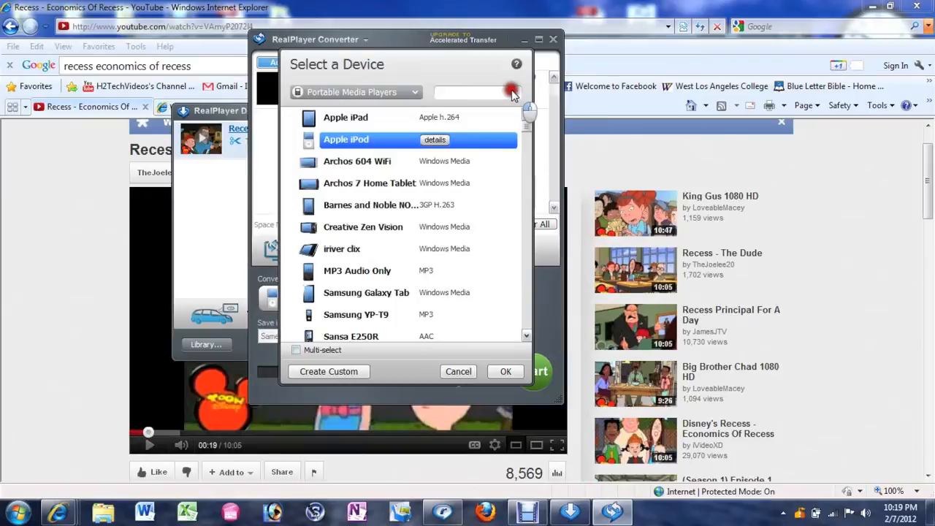
click(346, 117)
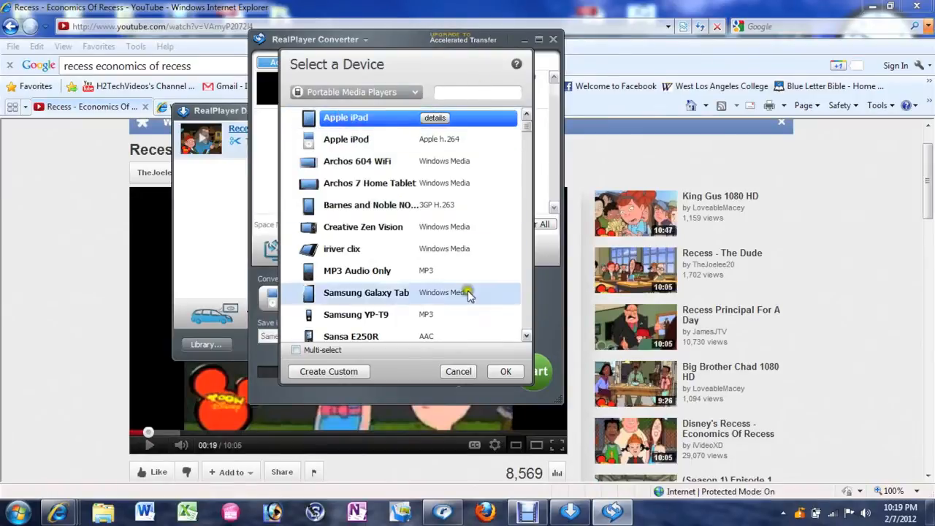
click(506, 371)
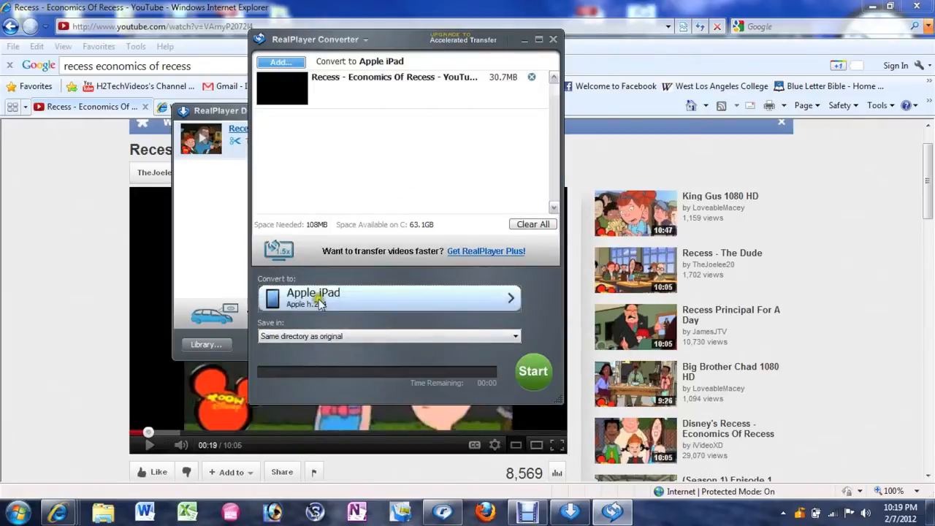
click(533, 371)
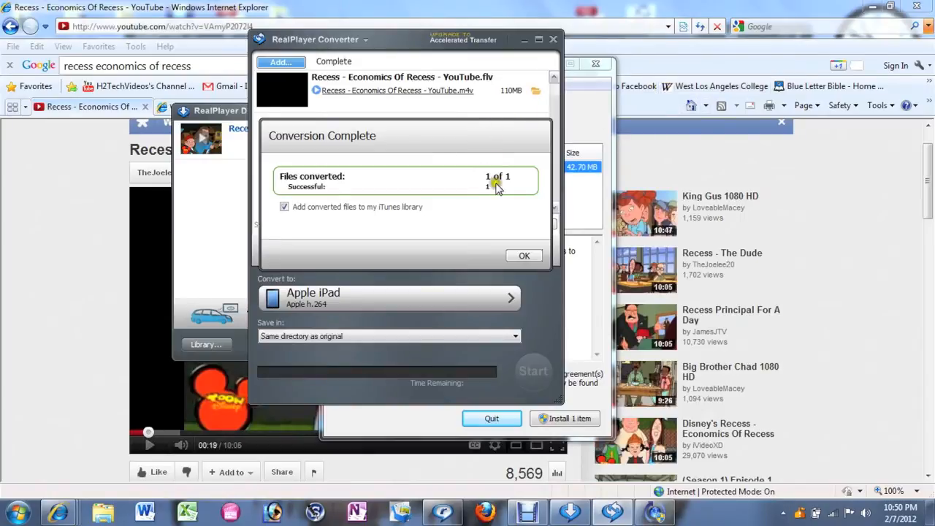
Confirm the completed conversion with 'Add converted files to my iTunes library' checked and bring iTunes forward
click(528, 257)
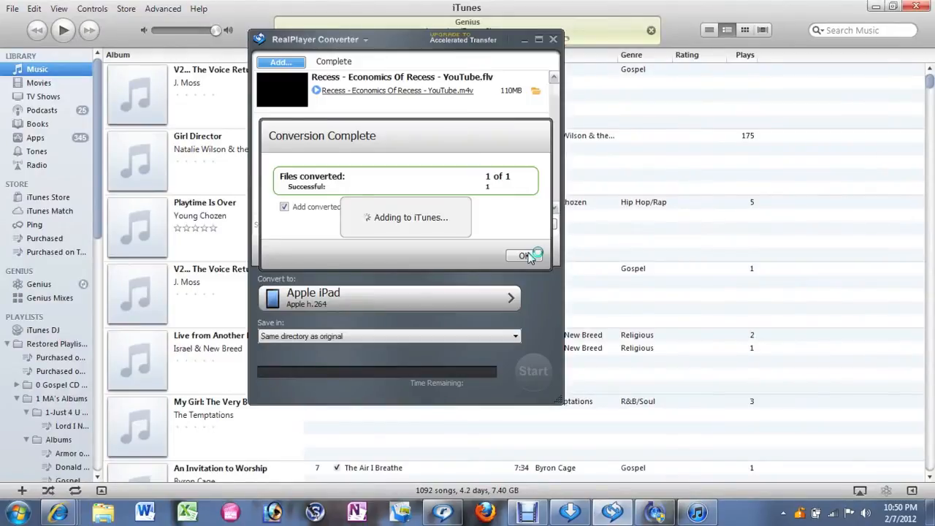
click(525, 255)
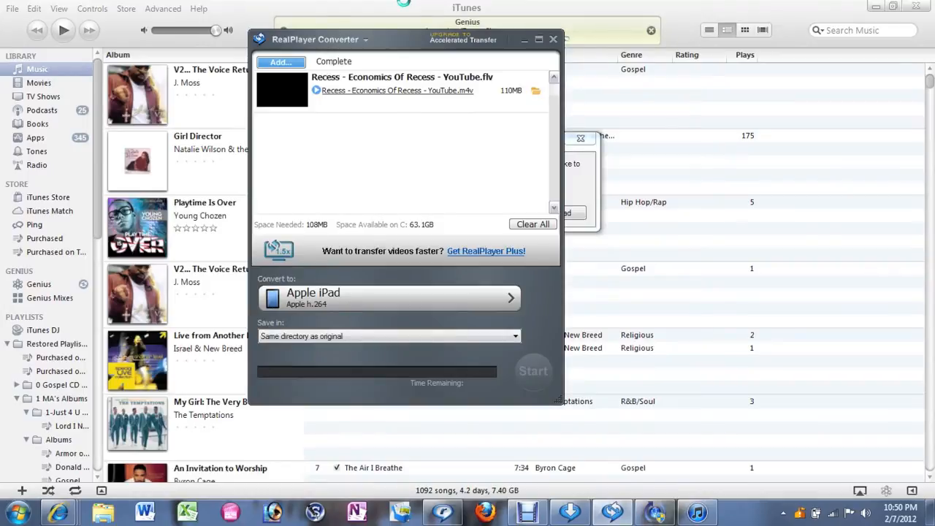
click(162, 95)
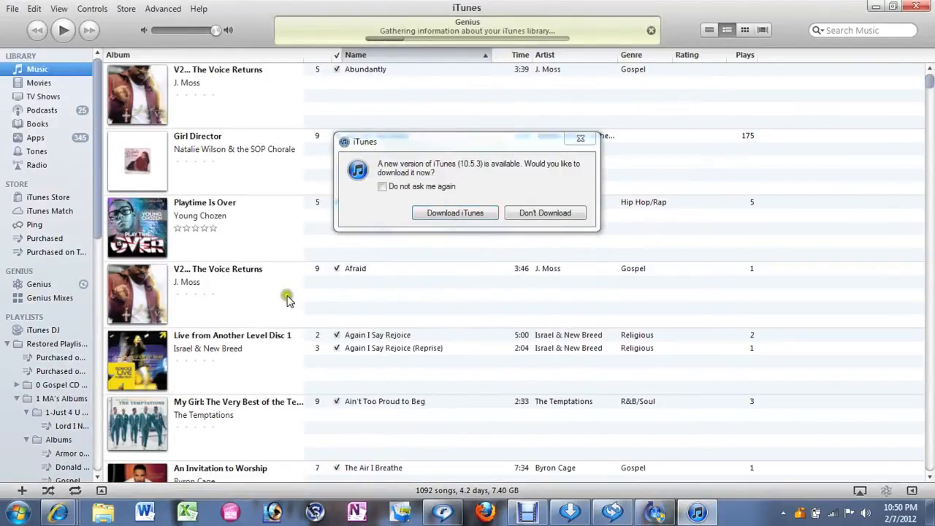
Decline the iTunes update and the default-audio-player offer, then go to the Movies library
click(557, 217)
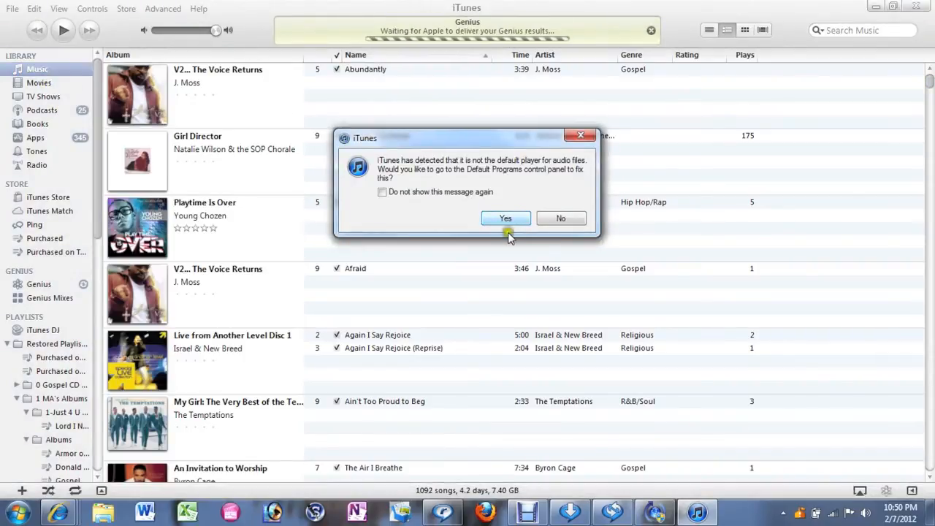
click(561, 219)
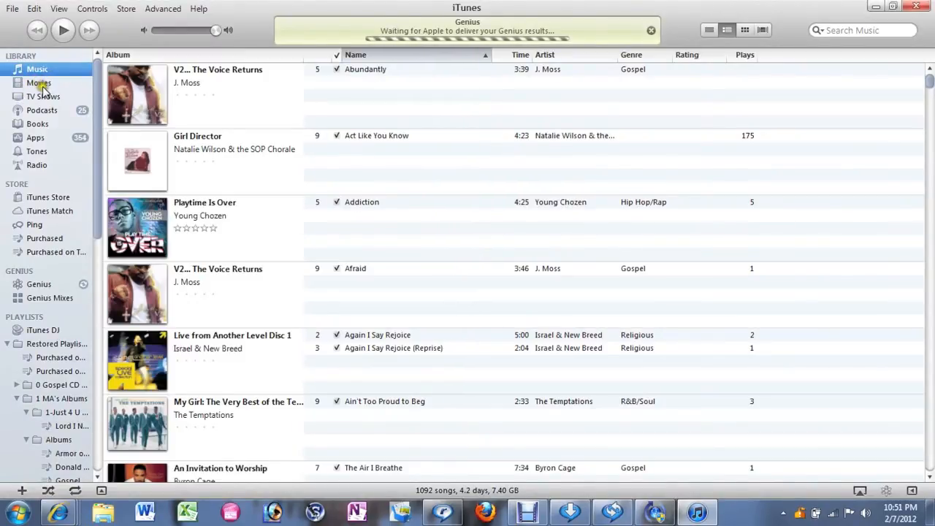
click(36, 84)
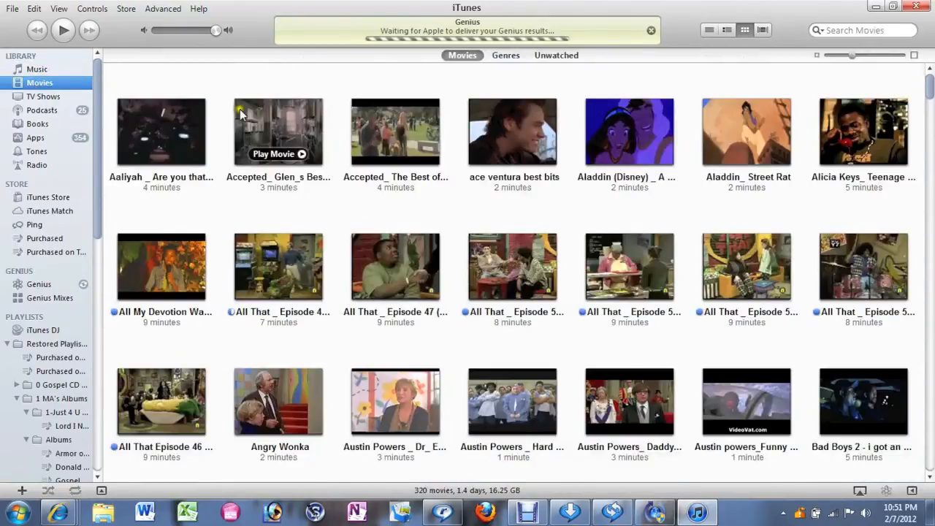
Search Movies for 'economics' and widen the sidebar to reach the connected iPad
click(894, 30)
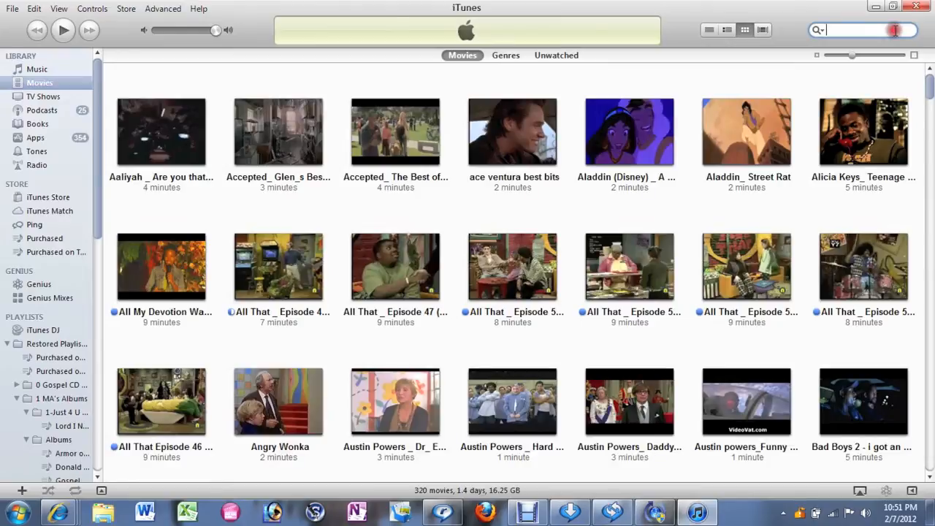
text(economics)
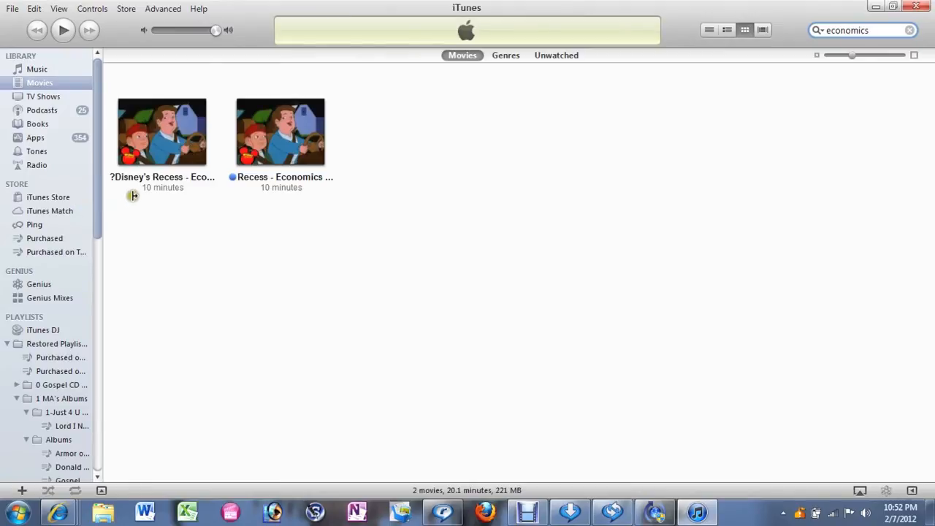
drag(117, 203, 155, 199)
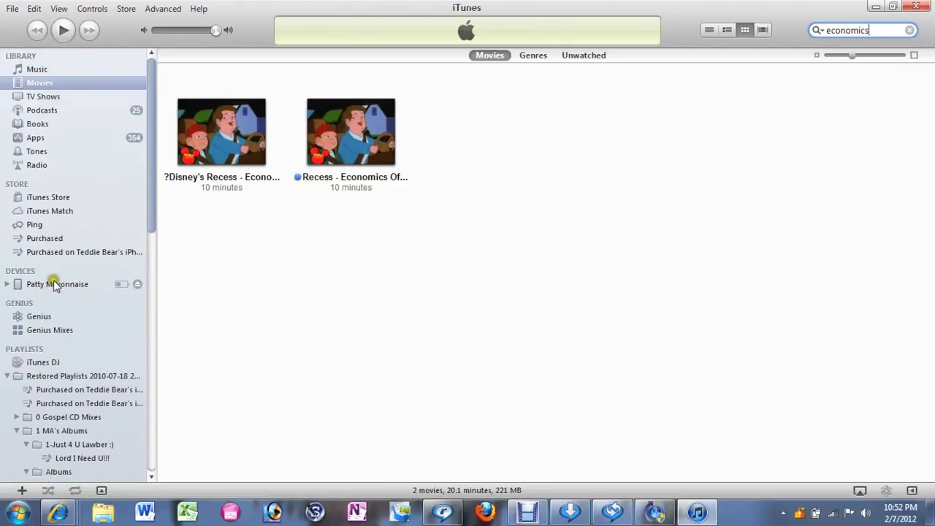
click(55, 284)
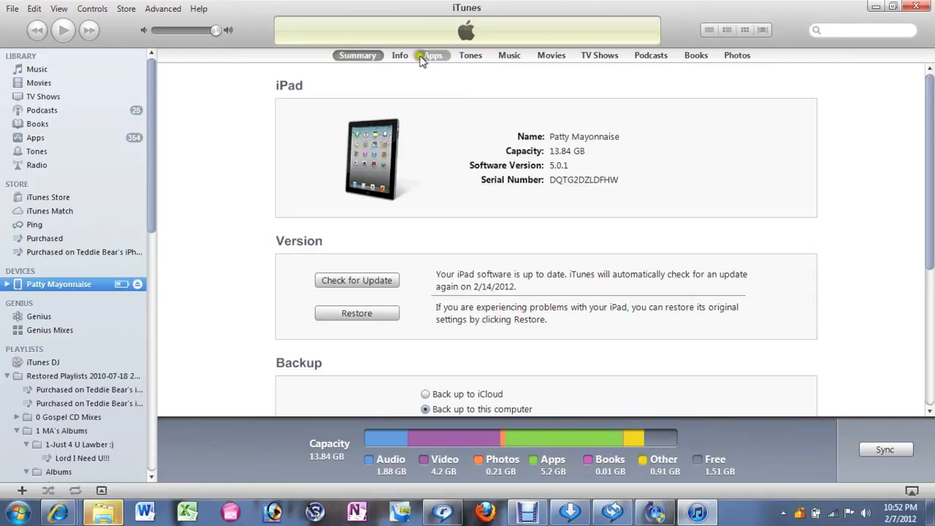
Show the iPad's Movies sync list and begin searching it
click(550, 57)
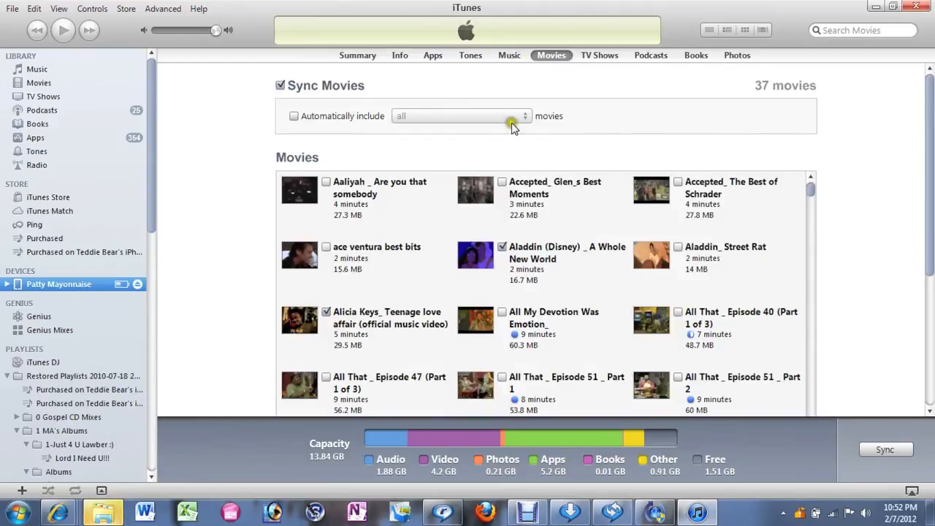
click(843, 31)
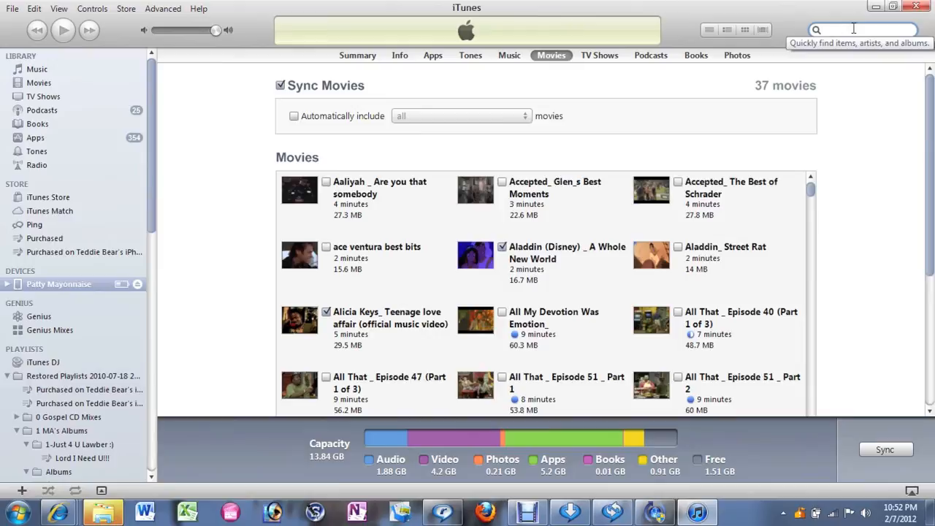
text(rec)
text(ess)
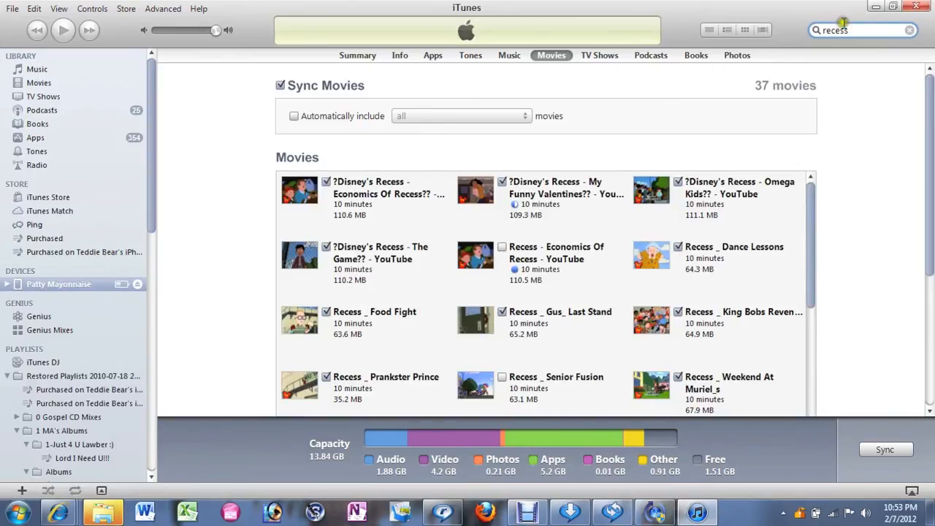
Search 'economics of recess' and check the Recess - Economics Of Recess - YouTube movie for sync
drag(872, 31, 784, 40)
text(ec)
text(onomics of recess)
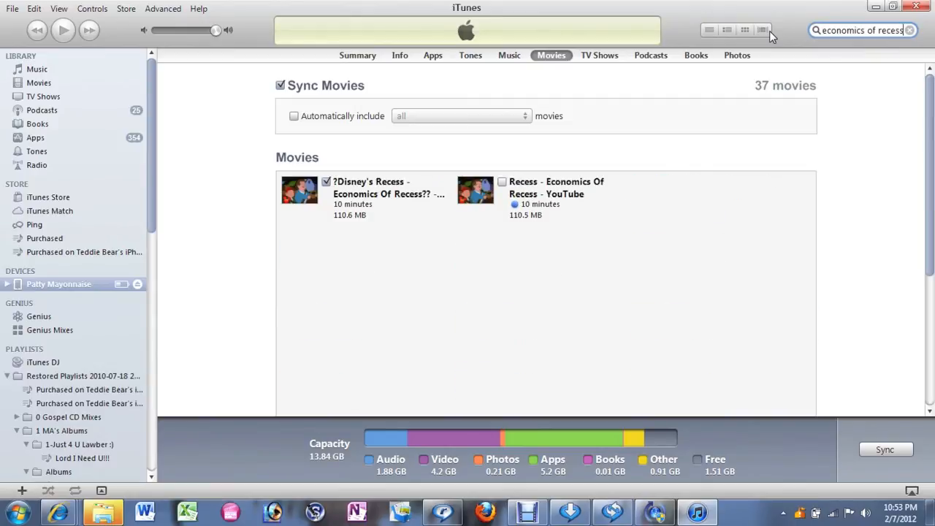
click(503, 181)
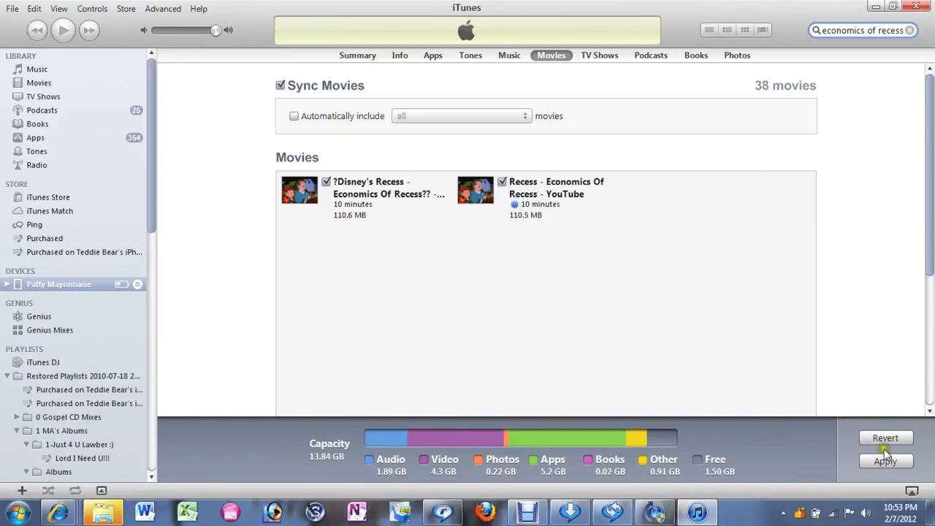